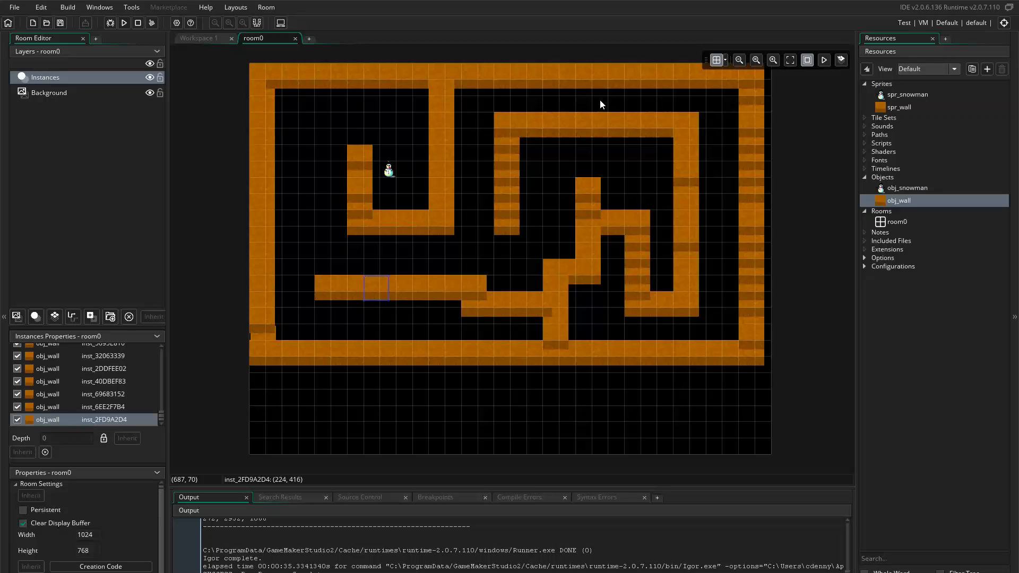
- Create a new sprite and import the red tomato image tomatesinvAA (2).gif from the Sprites folder Tomatoes_pr
{"action": "right_click", "coordinate": [884, 85]}
{"action": "left_click", "coordinate": [897, 88]}
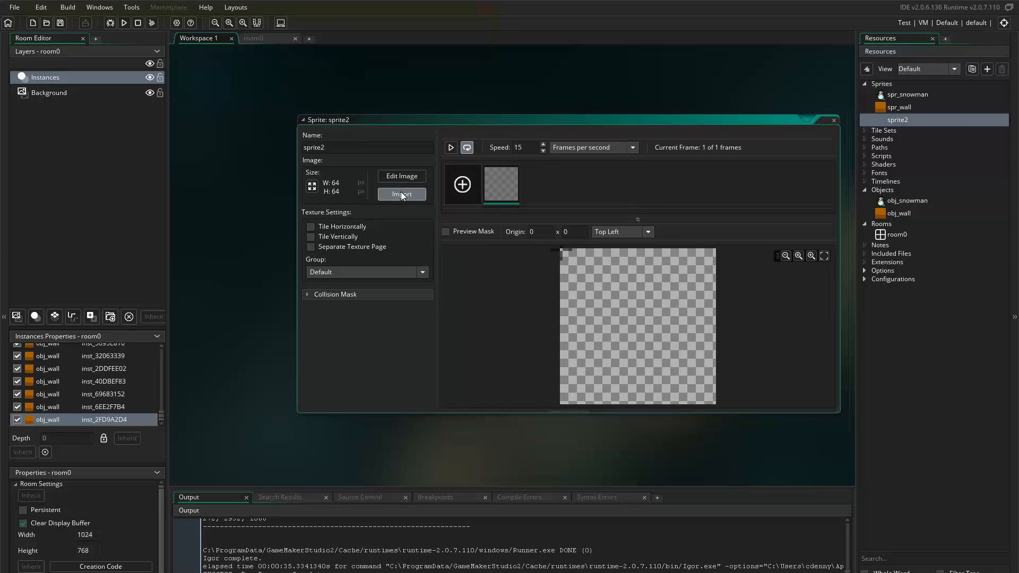
{"action": "left_click", "coordinate": [400, 192]}
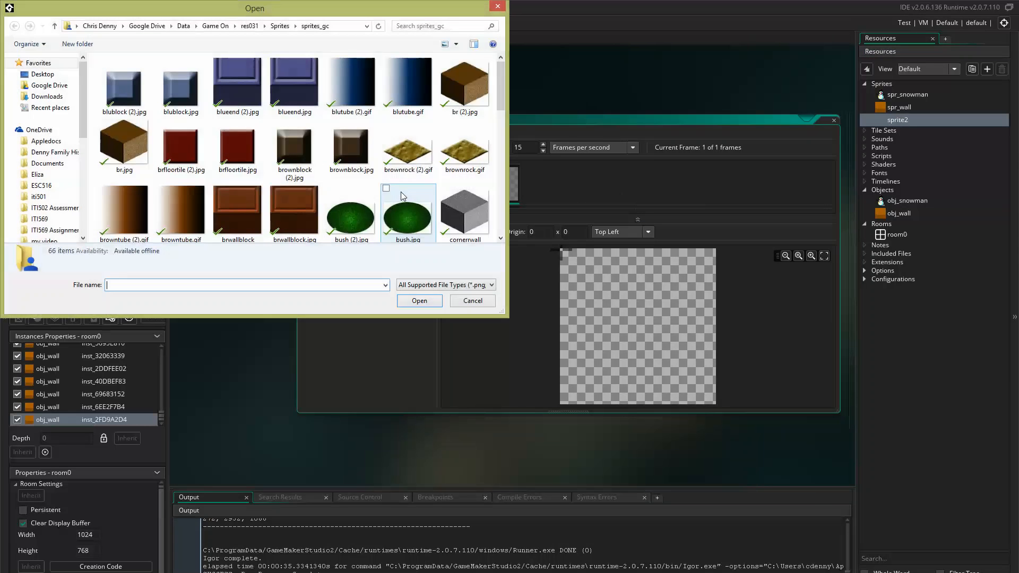
{"action": "left_click", "coordinate": [249, 25]}
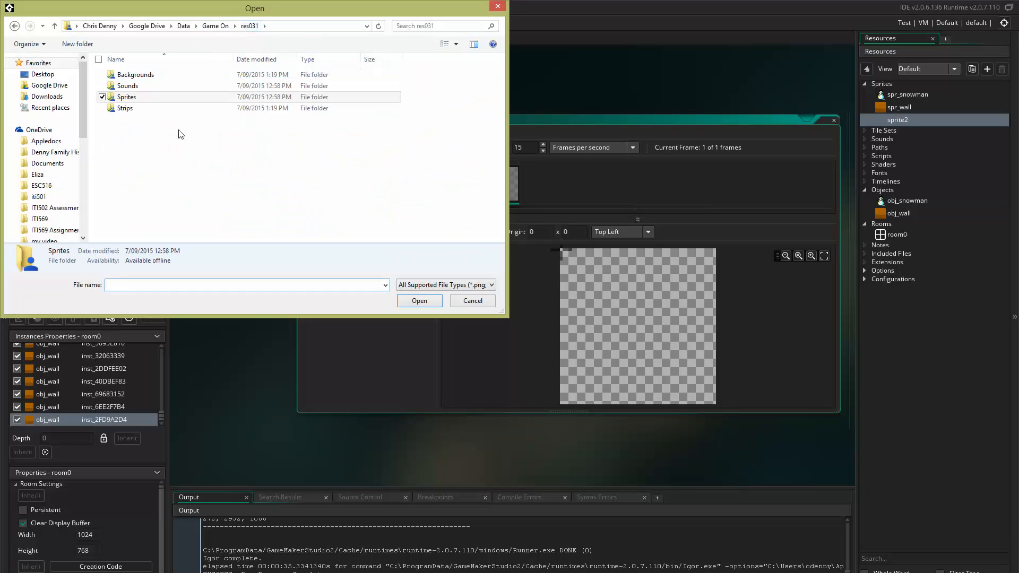
{"action": "double_click", "coordinate": [144, 97]}
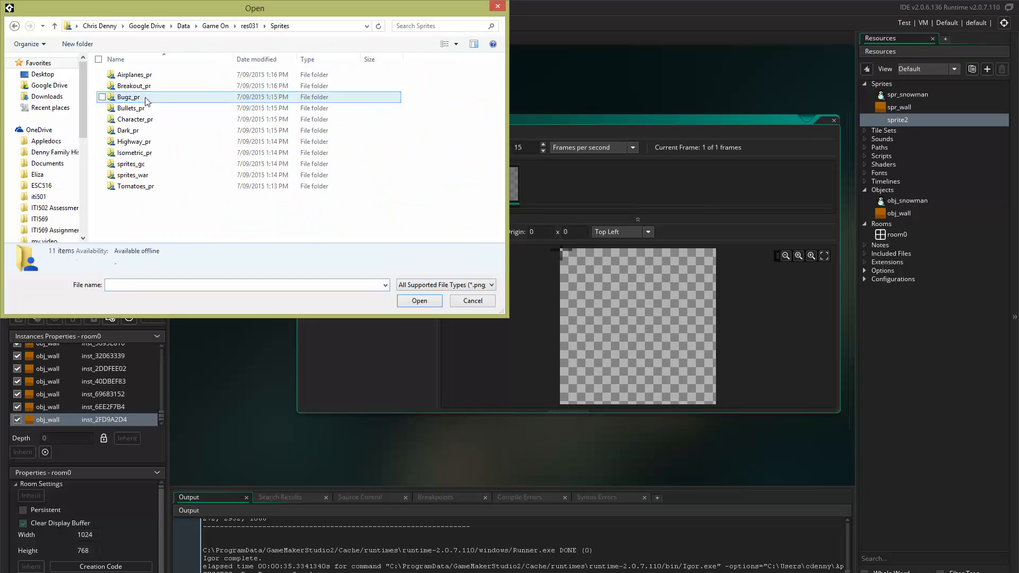
{"action": "double_click", "coordinate": [139, 186]}
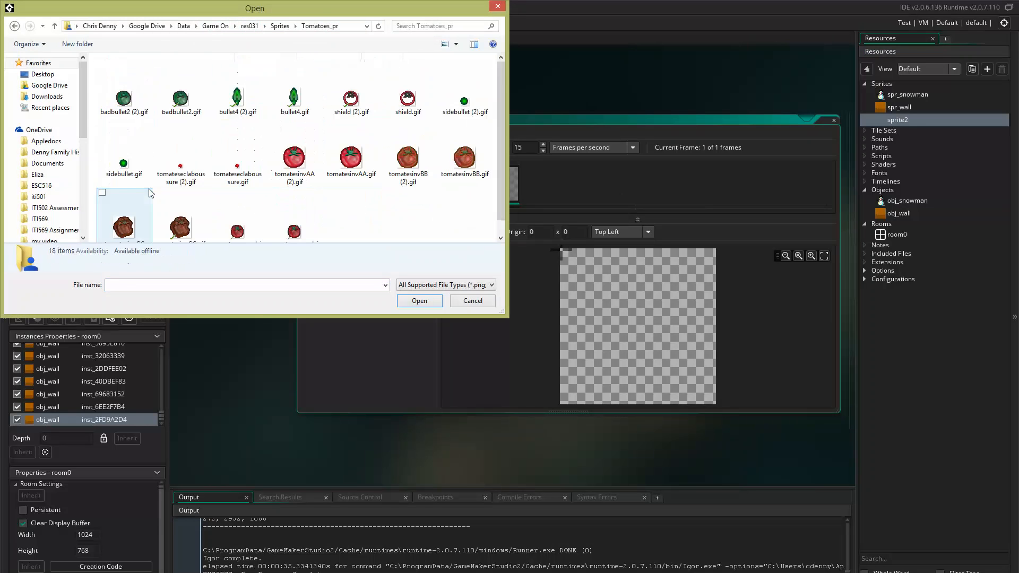
{"action": "double_click", "coordinate": [294, 159]}
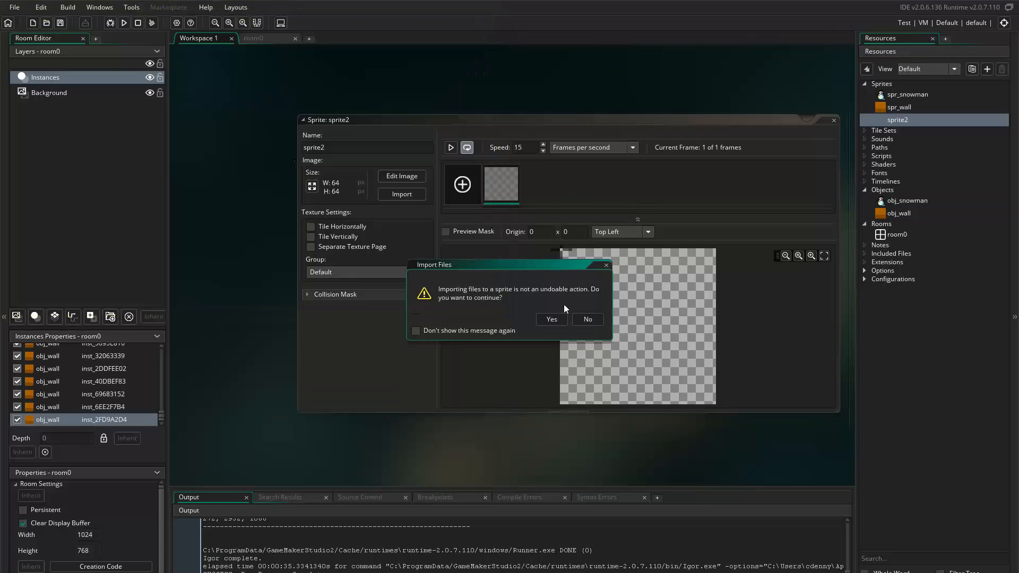
{"action": "left_click", "coordinate": [551, 319]}
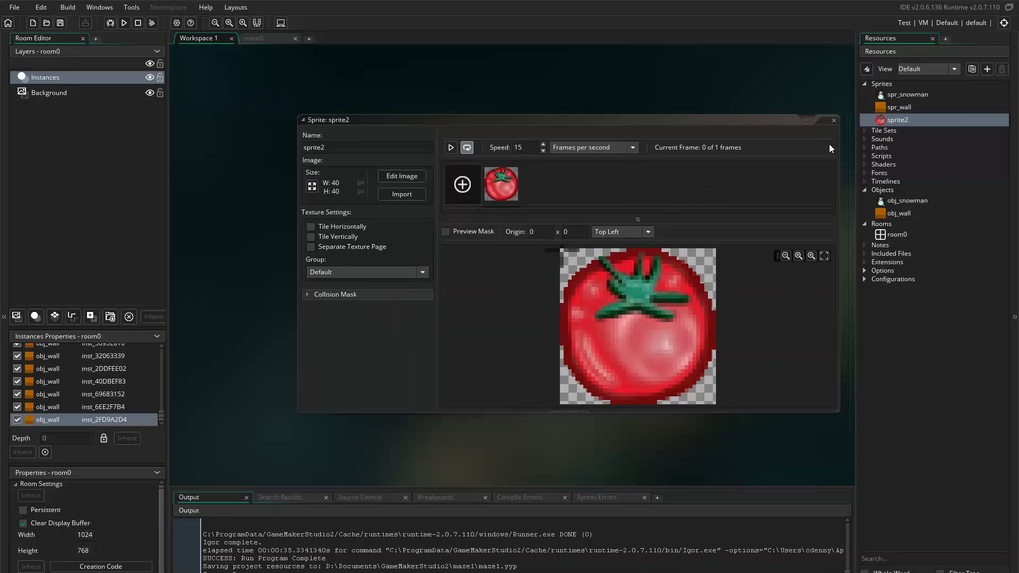
{"action": "left_click", "coordinate": [834, 120]}
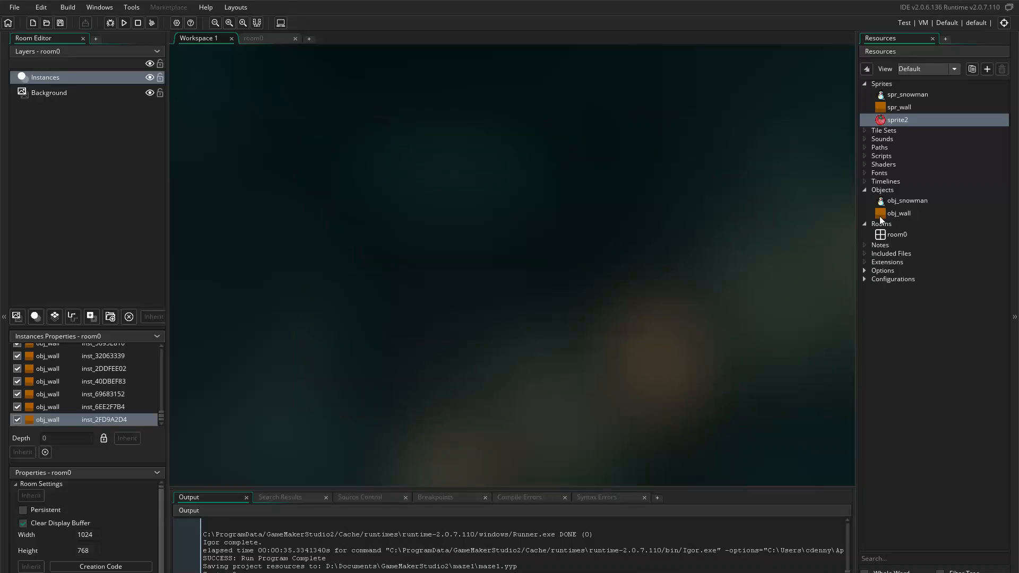
- Rename the tomato sprite to spr_tomato and close its editor
{"action": "left_click", "coordinate": [883, 190]}
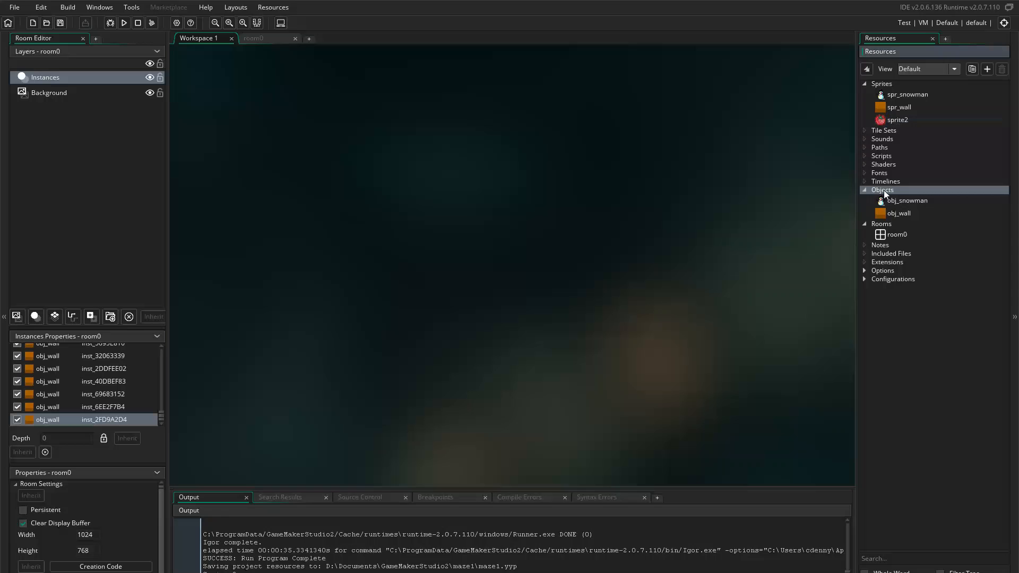
{"action": "right_click", "coordinate": [883, 190]}
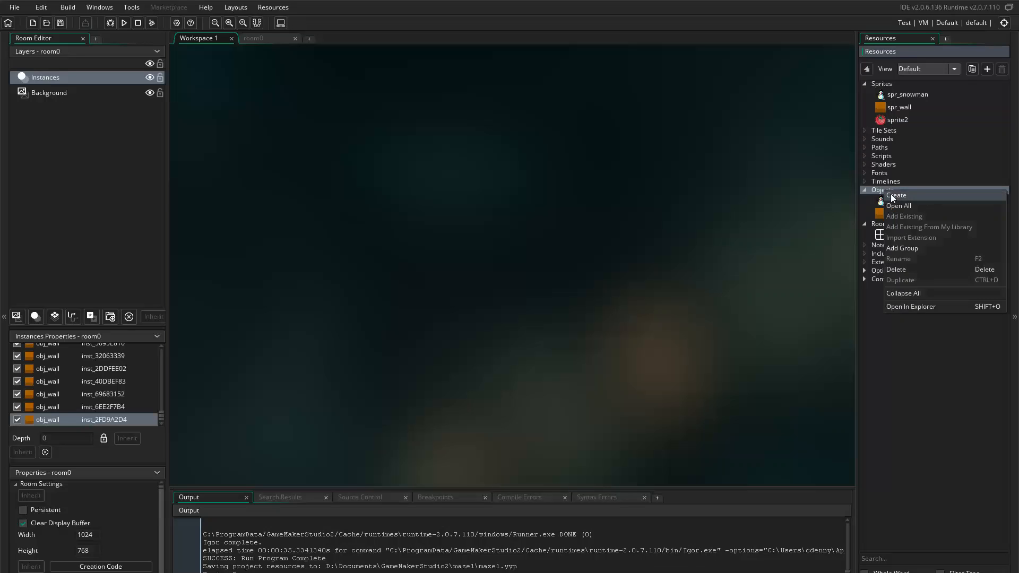
{"action": "double_click", "coordinate": [895, 120]}
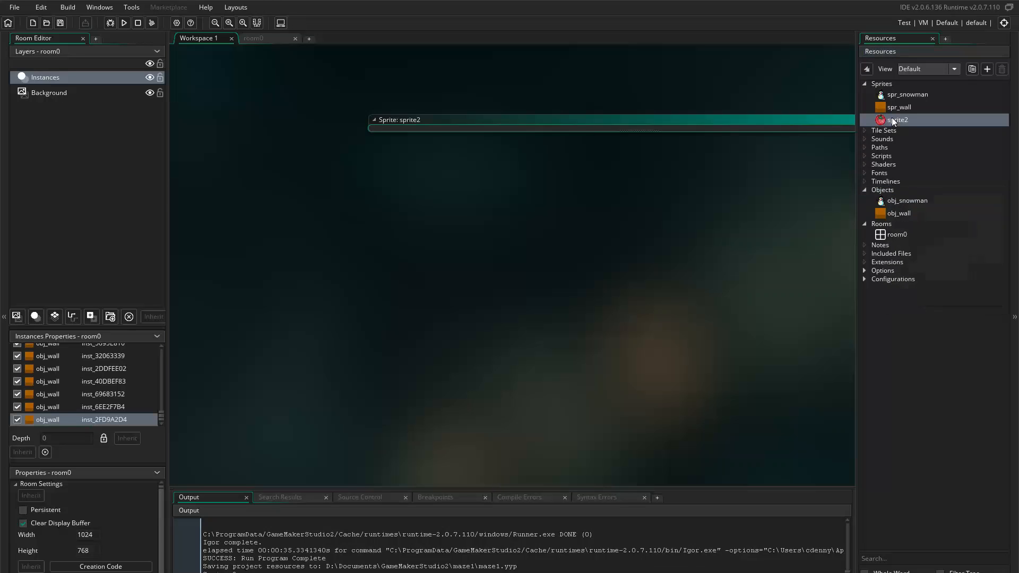
{"action": "left_click", "coordinate": [339, 147]}
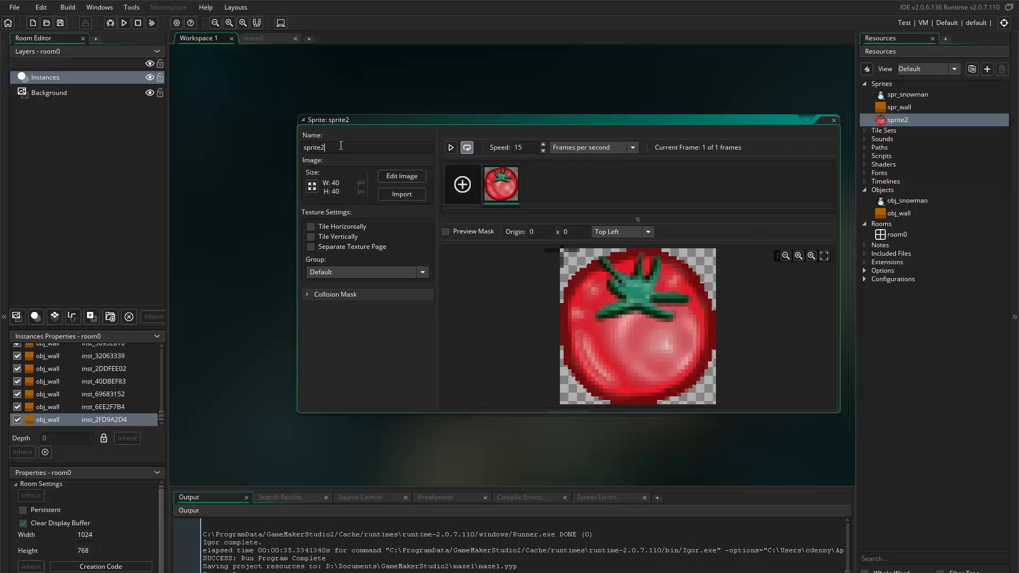
{"action": "key", "text": "BackSpace"}
{"action": "key", "text": "BackSpace"}
{"action": "type", "text": "_tomato"}
{"action": "left_click", "coordinate": [788, 317]}
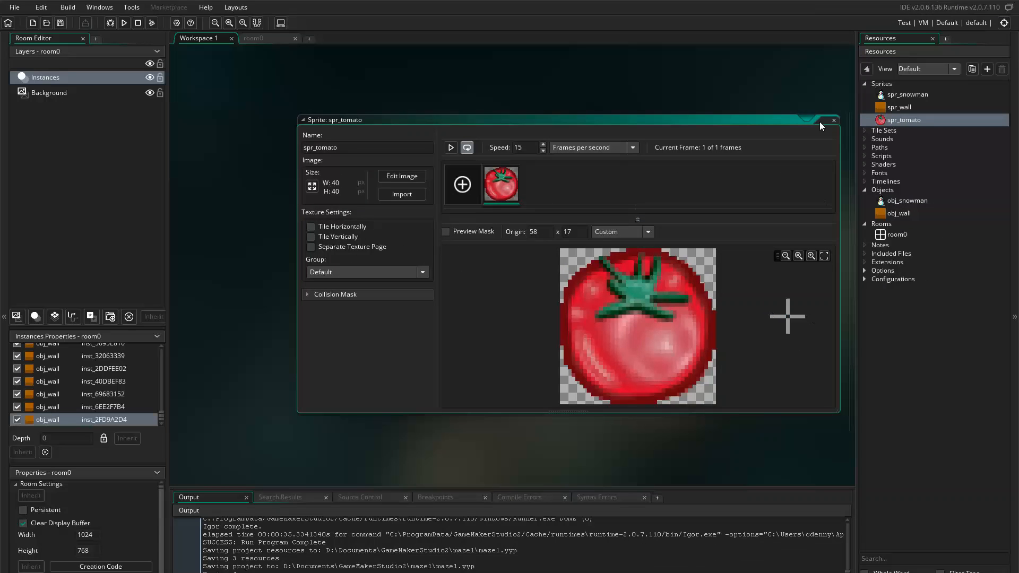
{"action": "left_click", "coordinate": [834, 120]}
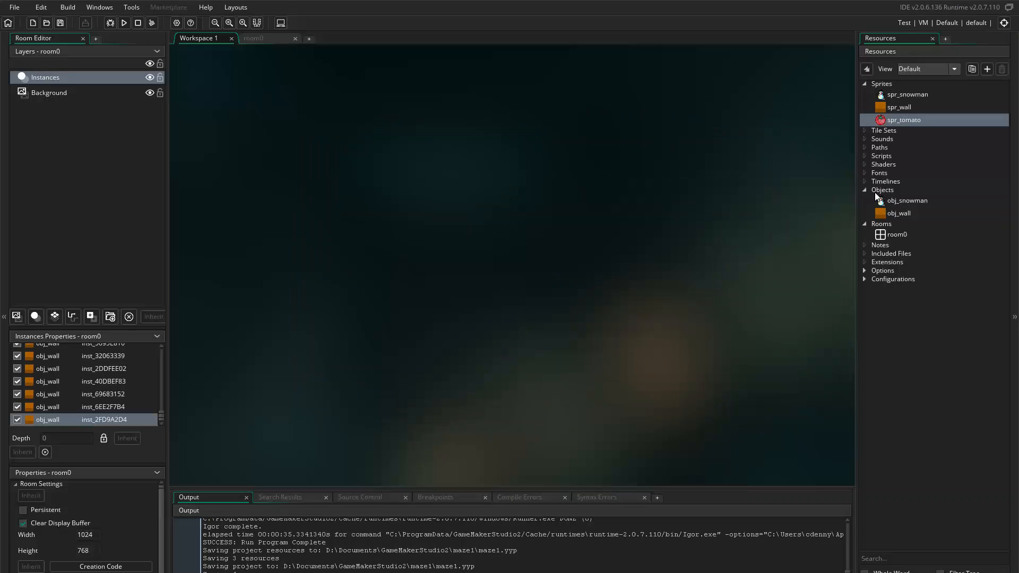
- Create a new object and assign spr_tomato as its sprite
{"action": "right_click", "coordinate": [880, 190]}
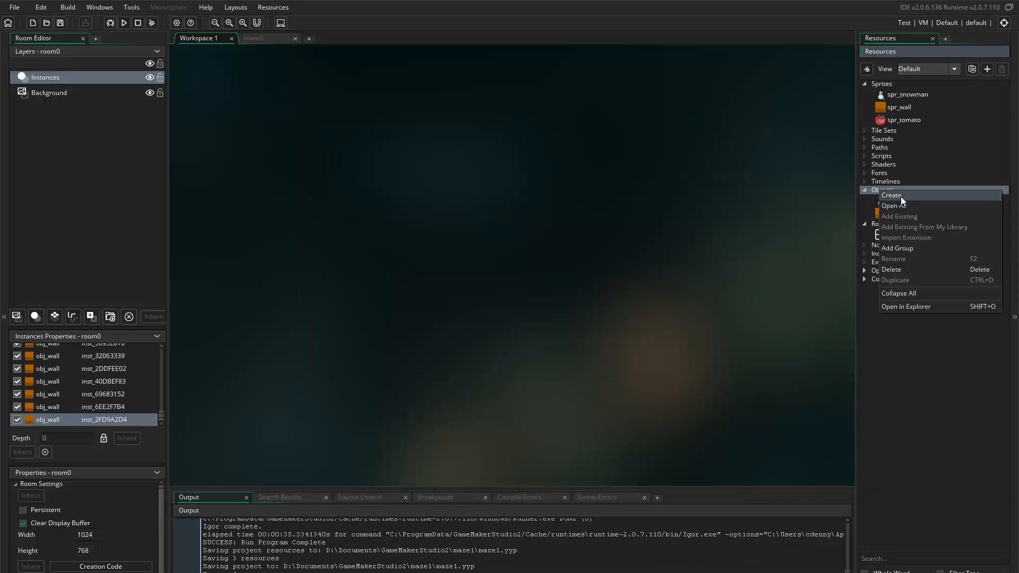
{"action": "left_click", "coordinate": [901, 195]}
{"action": "left_click", "coordinate": [481, 194]}
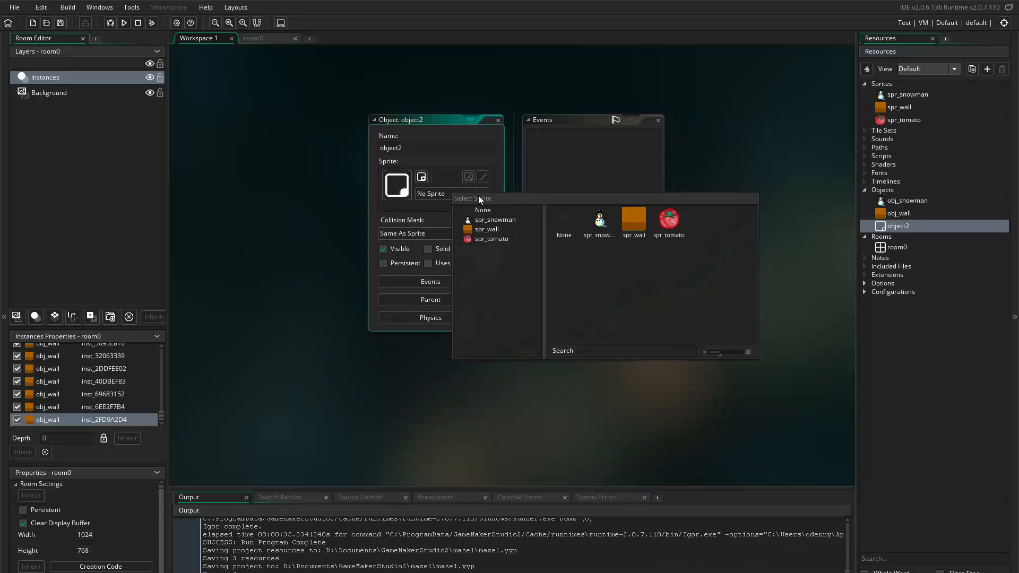
{"action": "left_click", "coordinate": [489, 240]}
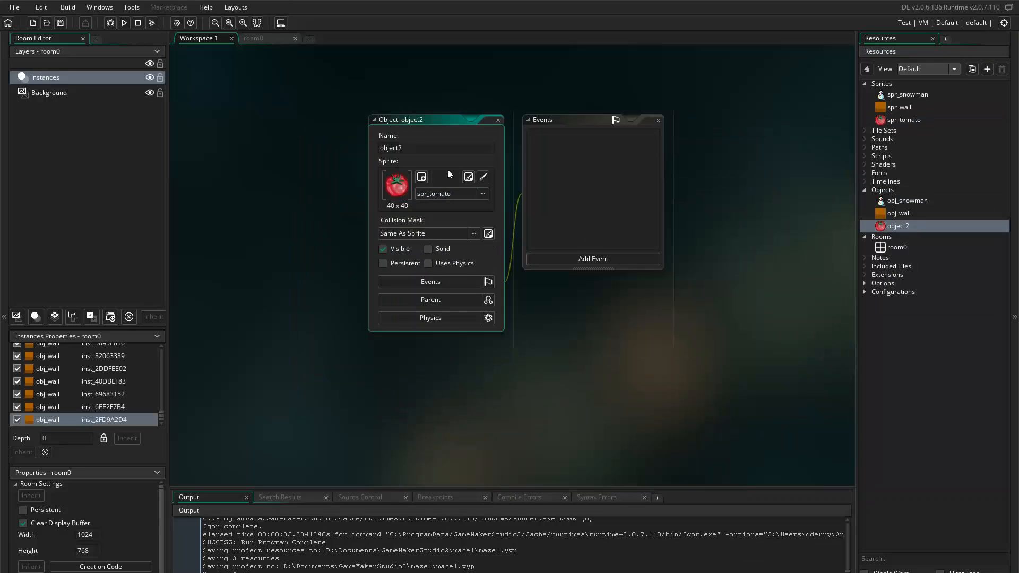
- Name the new tomato object obj_tomato
{"action": "left_click", "coordinate": [414, 147]}
{"action": "key", "text": "BackSpace"}
{"action": "key", "text": "BackSpace"}
{"action": "key", "text": "BackSpace"}
{"action": "key", "text": "BackSpace"}
{"action": "type", "text": "+tomato"}
{"action": "left_click", "coordinate": [400, 148]}
{"action": "key", "text": "BackSpace"}
{"action": "type", "text": "_"}
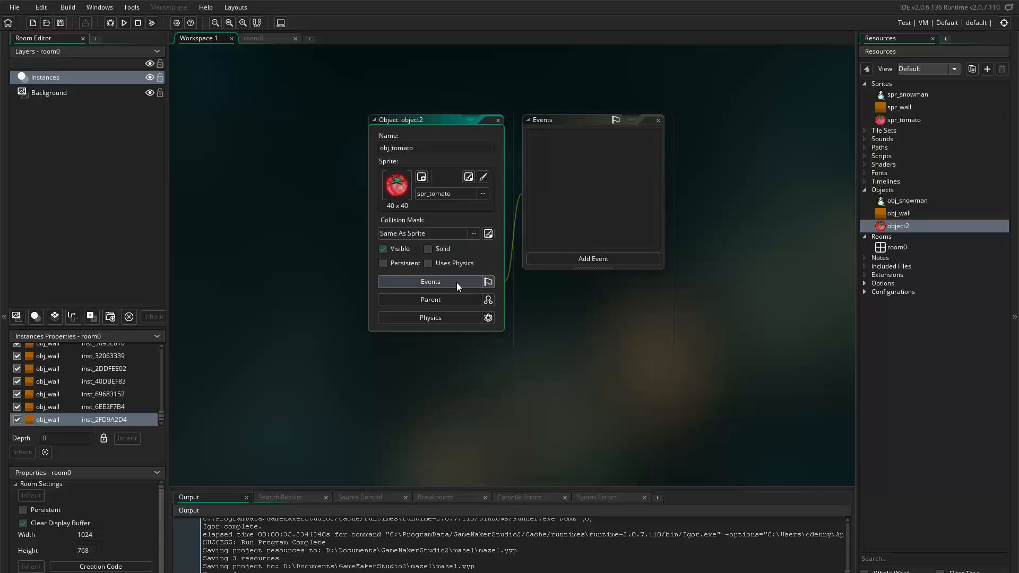
- Make obj_tomato solid and close its object and event windows
{"action": "left_click", "coordinate": [428, 248]}
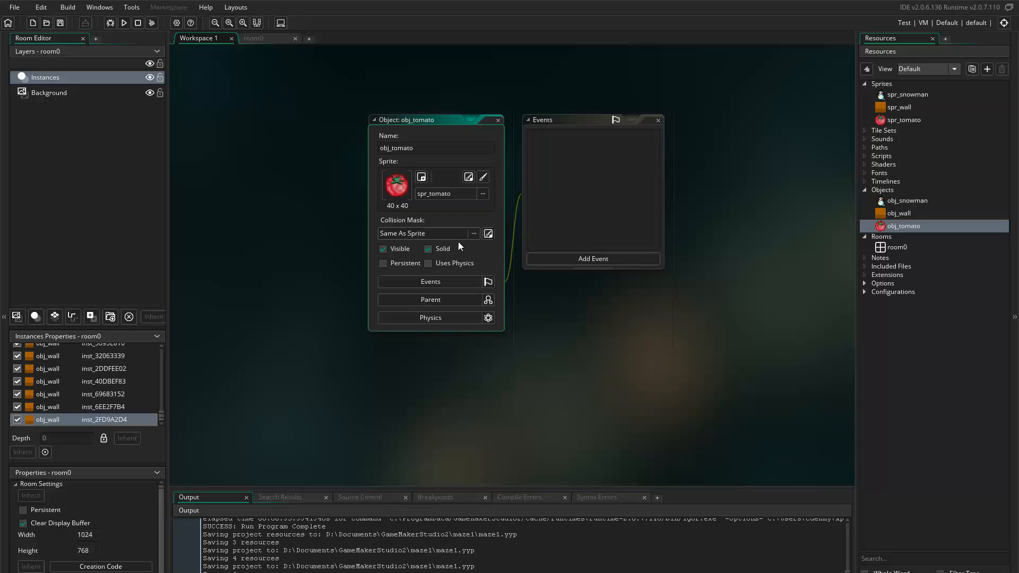
{"action": "left_click", "coordinate": [659, 121]}
{"action": "left_click", "coordinate": [499, 120]}
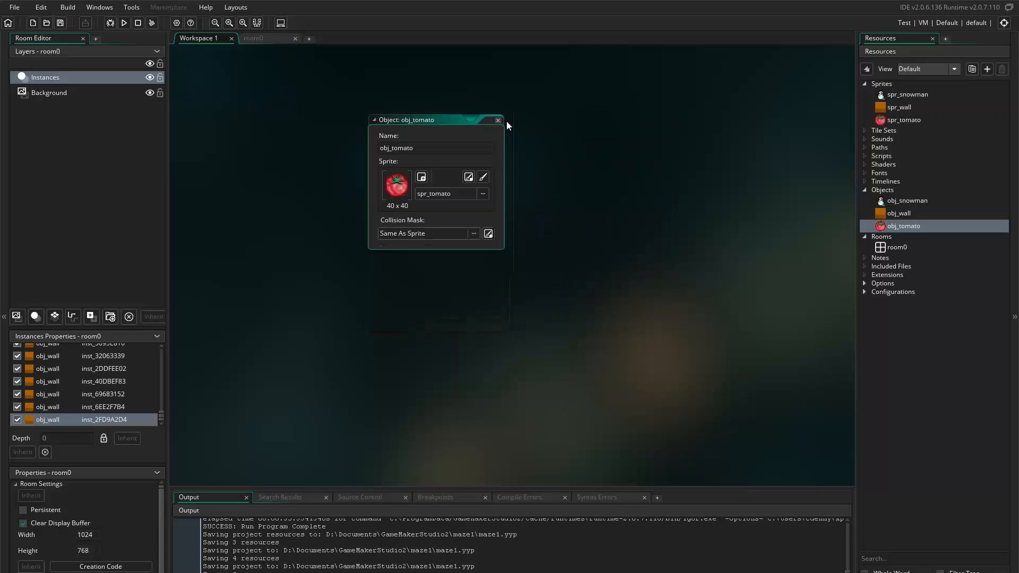
- Open the resize properties of spr_tomato and switch the image scaling unit to Percent
{"action": "double_click", "coordinate": [867, 246]}
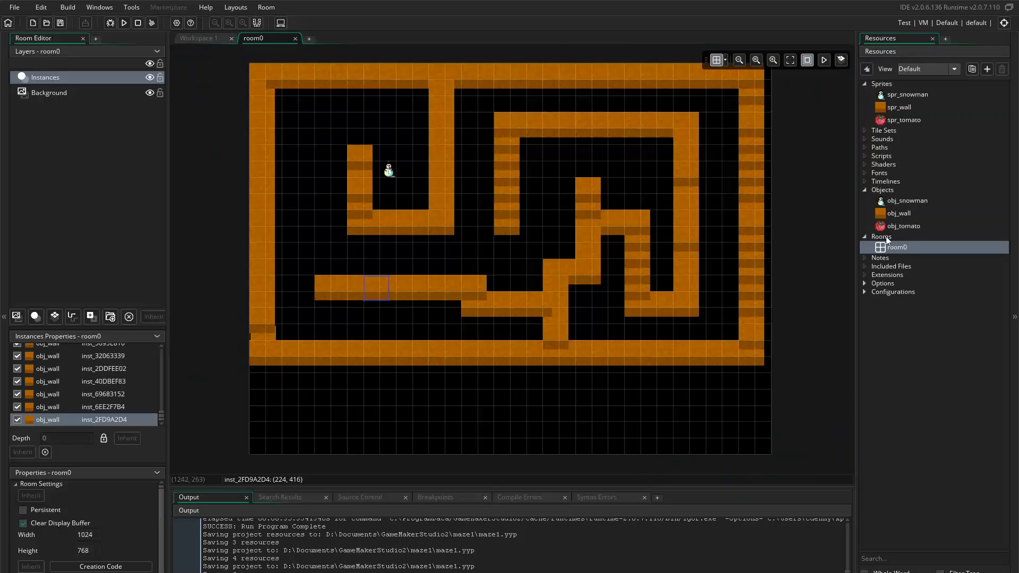
{"action": "left_click_drag", "start_coordinate": [886, 227], "coordinate": [885, 412]}
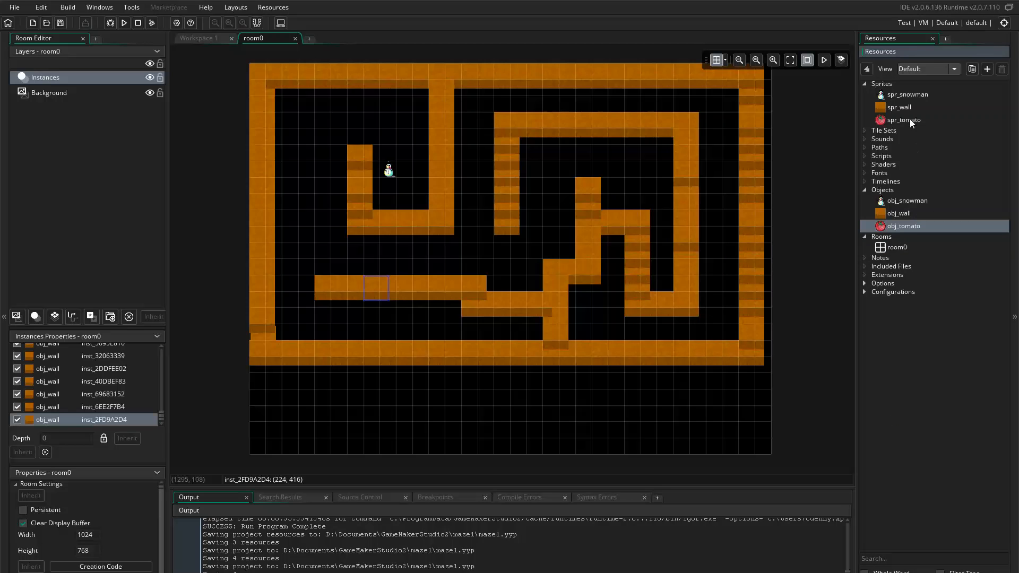
{"action": "double_click", "coordinate": [896, 120]}
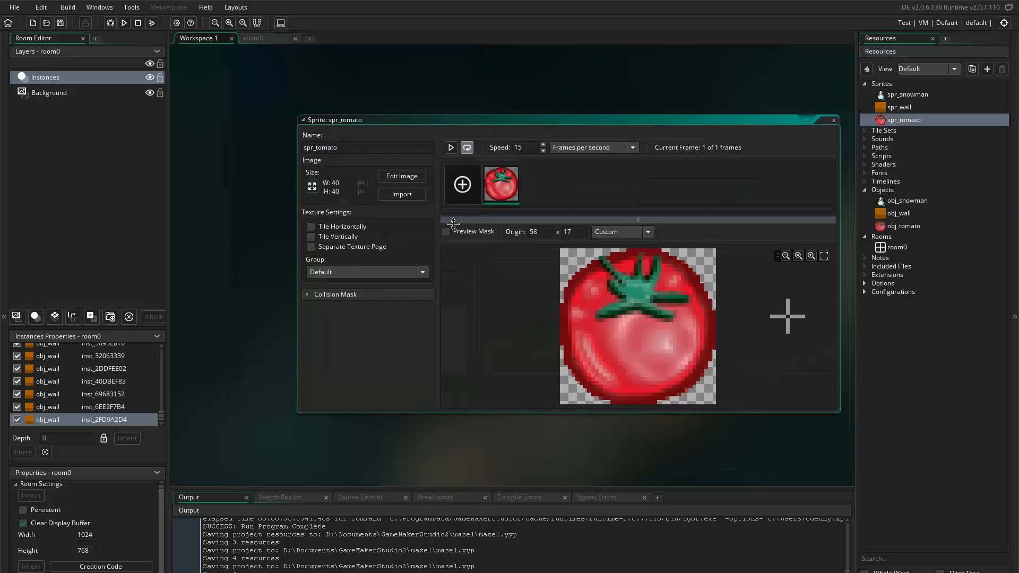
{"action": "left_click", "coordinate": [311, 186]}
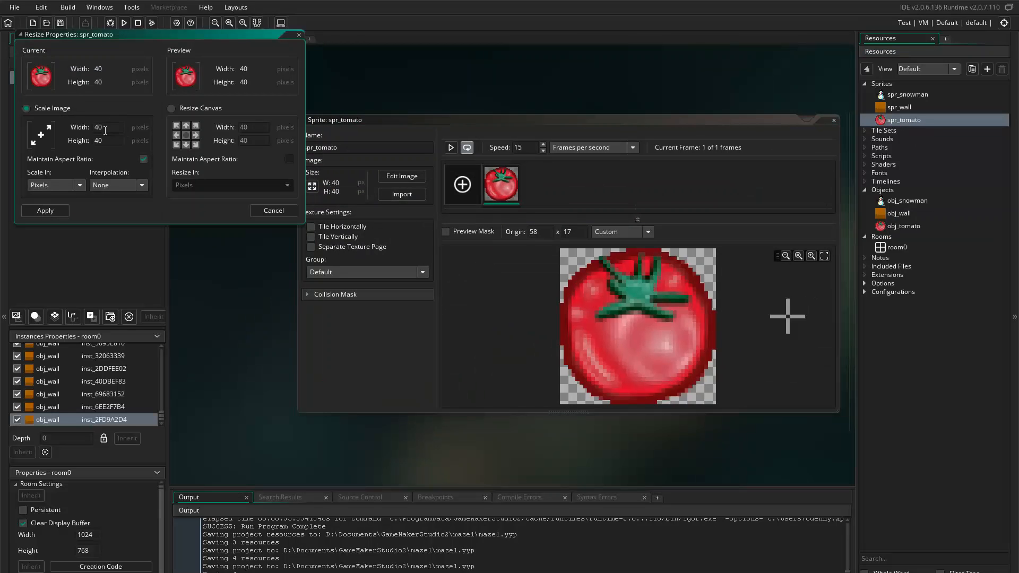
{"action": "left_click", "coordinate": [79, 185]}
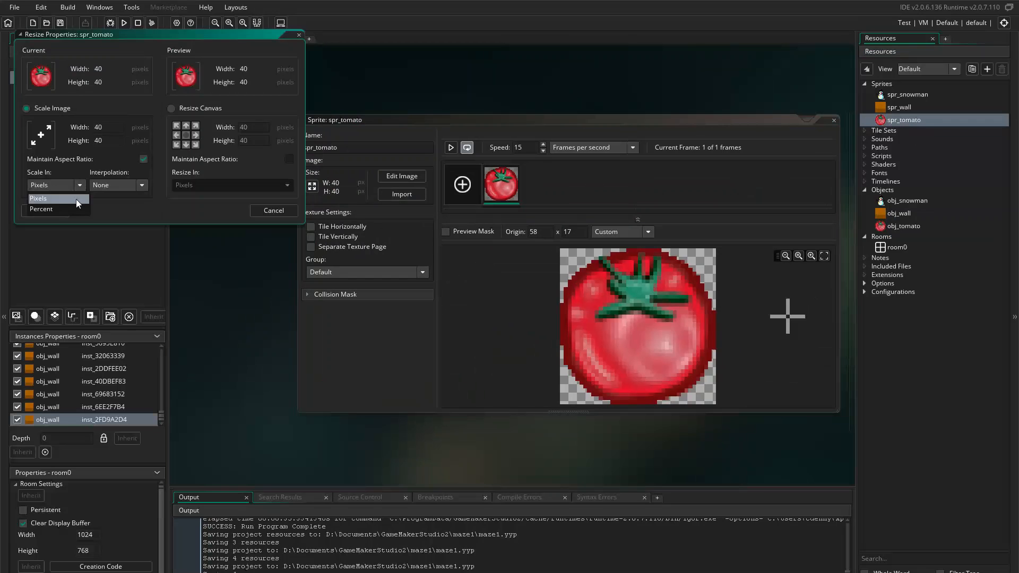
{"action": "left_click", "coordinate": [63, 209]}
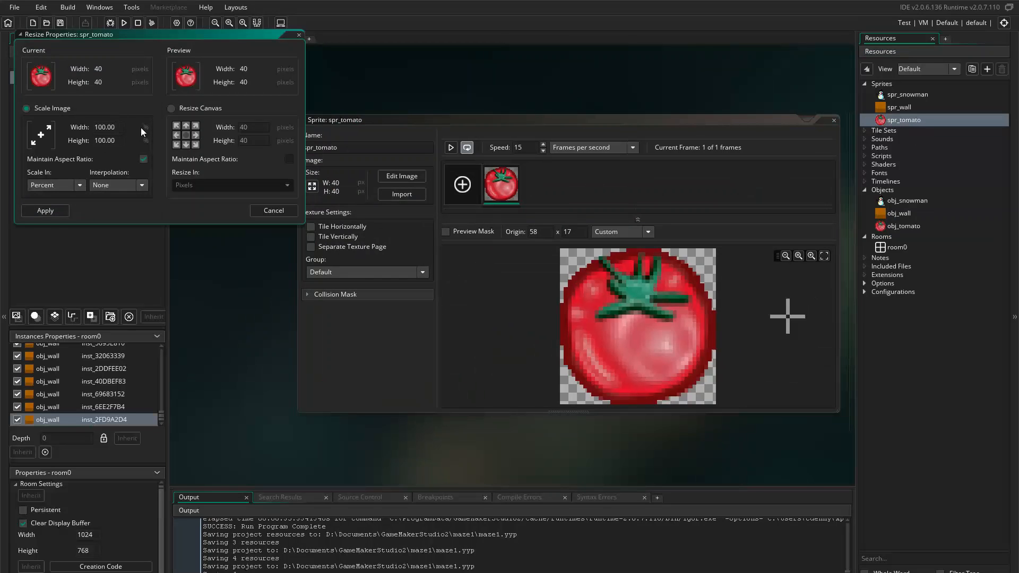
- Scale the spr_tomato image to 70 percent with its aspect ratio maintained, apply it and close the sprite
{"action": "key", "text": "BackSpace"}
{"action": "key", "text": "BackSpace"}
{"action": "key", "text": "BackSpace"}
{"action": "key", "text": "BackSpace"}
{"action": "key", "text": "BackSpace"}
{"action": "key", "text": "BackSpace"}
{"action": "type", "text": "70"}
{"action": "left_click", "coordinate": [120, 156]}
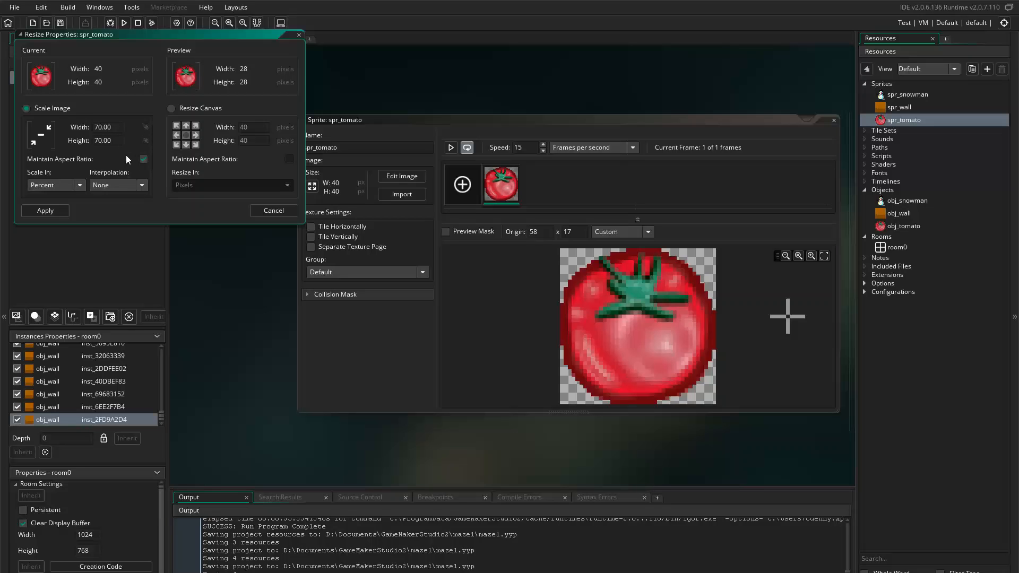
{"action": "left_click", "coordinate": [46, 211]}
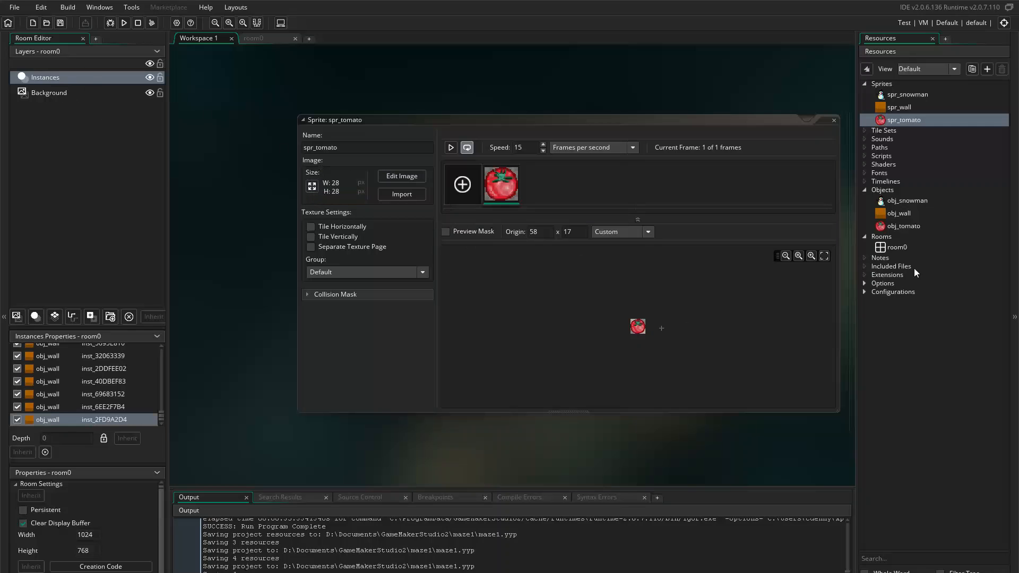
{"action": "left_click", "coordinate": [834, 121]}
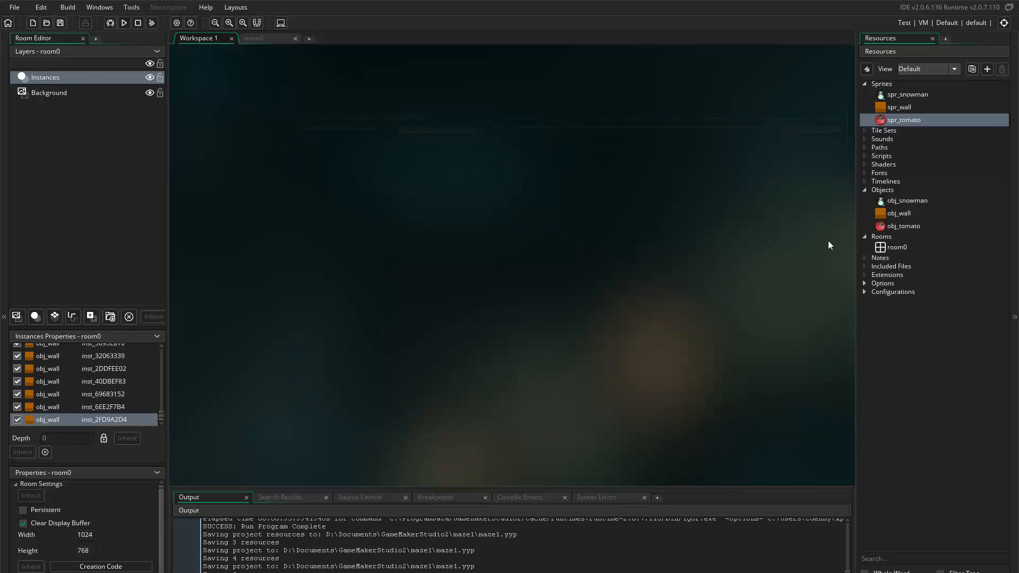
- Open room0 and place three obj_tomato instances: one in the far-right corridor and one on each side of the stepped inner wall
{"action": "double_click", "coordinate": [867, 248]}
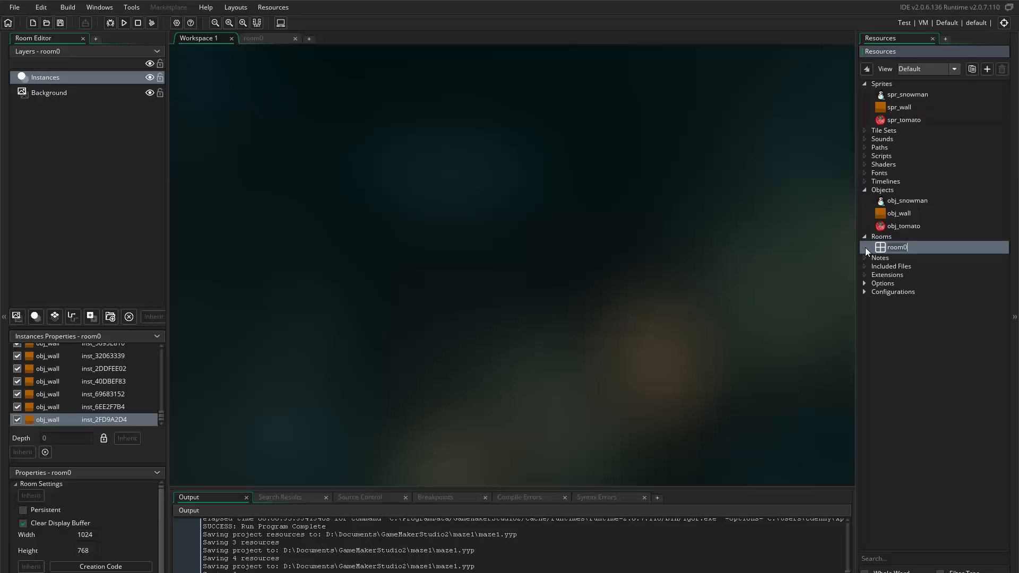
{"action": "double_click", "coordinate": [862, 250]}
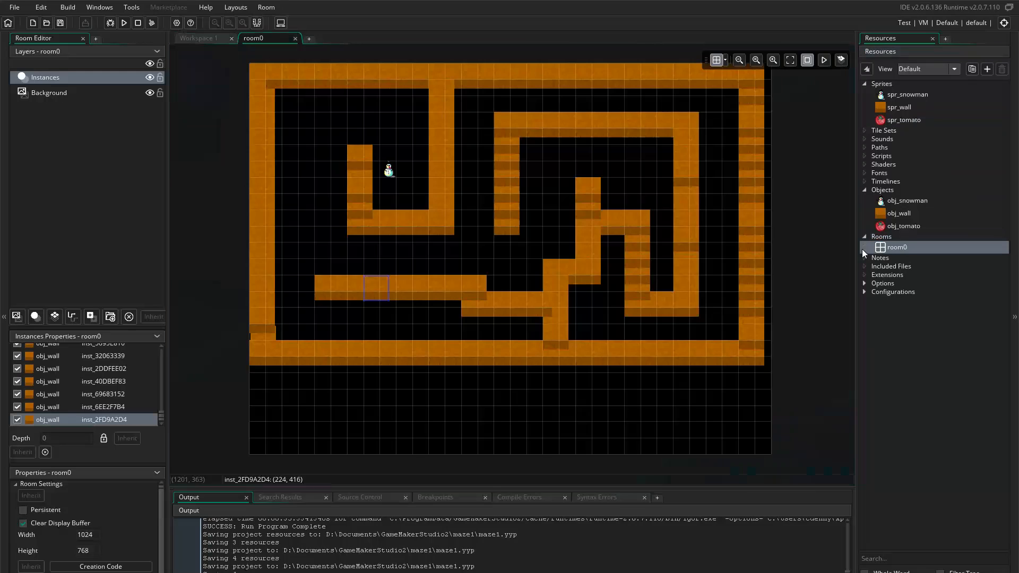
{"action": "left_click", "coordinate": [887, 227]}
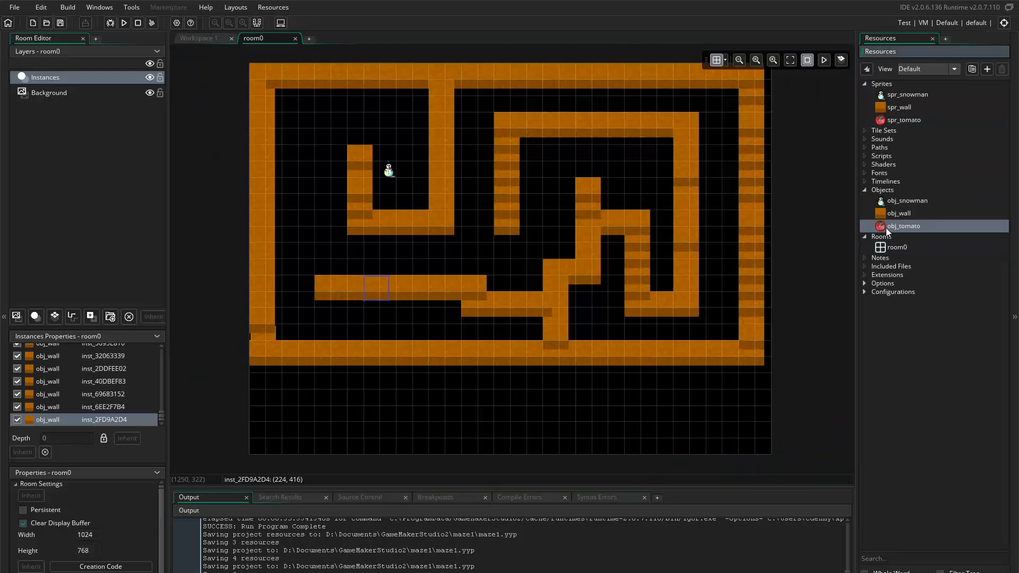
{"action": "left_click_drag", "start_coordinate": [886, 227], "coordinate": [749, 242]}
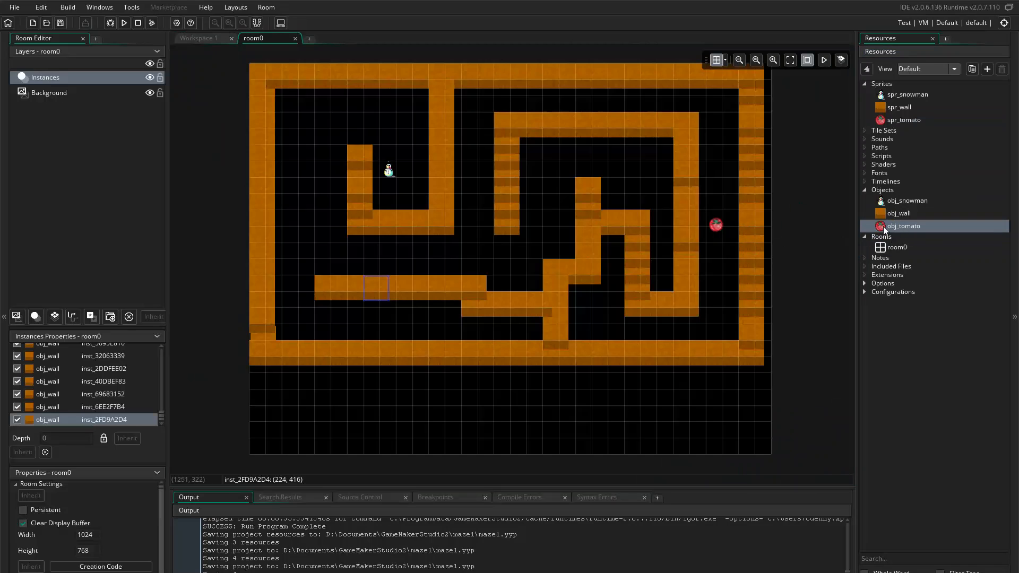
{"action": "left_click_drag", "start_coordinate": [885, 229], "coordinate": [647, 269]}
{"action": "left_click_drag", "start_coordinate": [885, 232], "coordinate": [586, 263]}
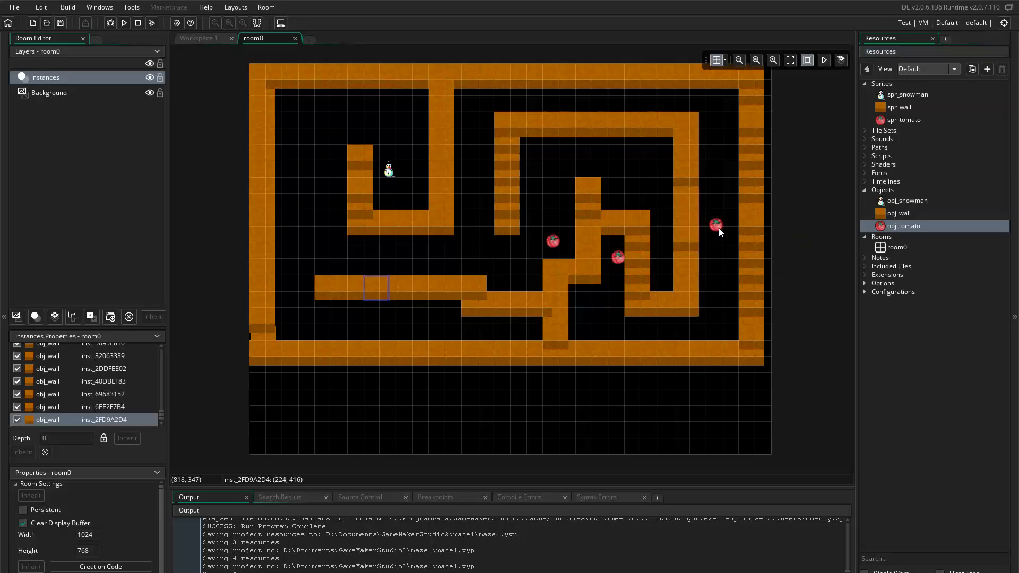
- Add four tomatoes: above the stepped wall, in the top corridor, right of the snowman's enclosure, and in the bottom corridor left of the stepped wall
{"action": "left_click_drag", "start_coordinate": [873, 227], "coordinate": [659, 192]}
{"action": "left_click_drag", "start_coordinate": [886, 226], "coordinate": [578, 114]}
{"action": "left_click_drag", "start_coordinate": [885, 227], "coordinate": [505, 214]}
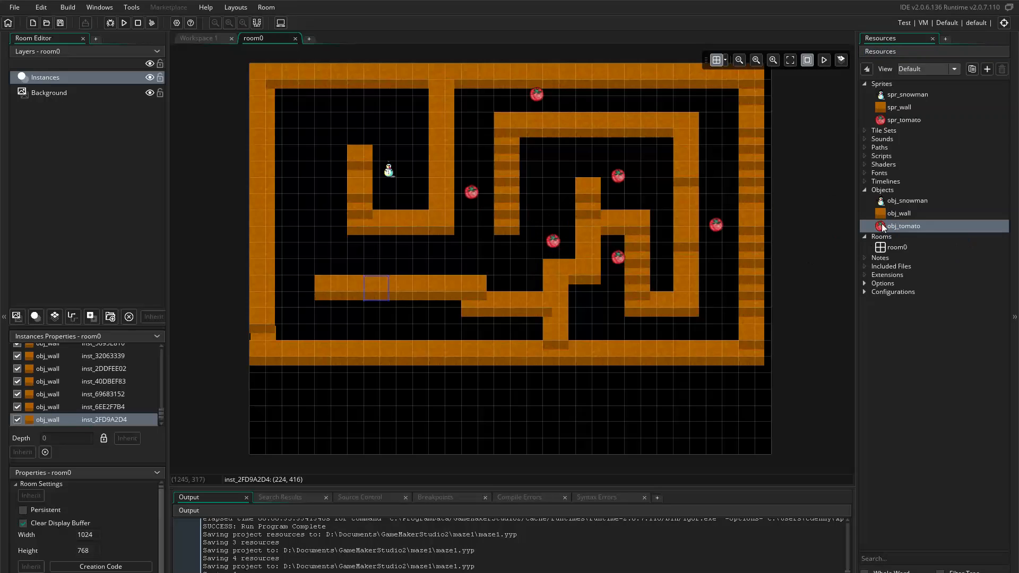
{"action": "left_click_drag", "start_coordinate": [886, 228], "coordinate": [538, 287]}
{"action": "left_click_drag", "start_coordinate": [535, 286], "coordinate": [547, 345]}
- Place six more tomatoes around the left part of the maze, above, beside and below the snowman's enclosure and in the lower-left corner
{"action": "left_click_drag", "start_coordinate": [904, 228], "coordinate": [390, 258]}
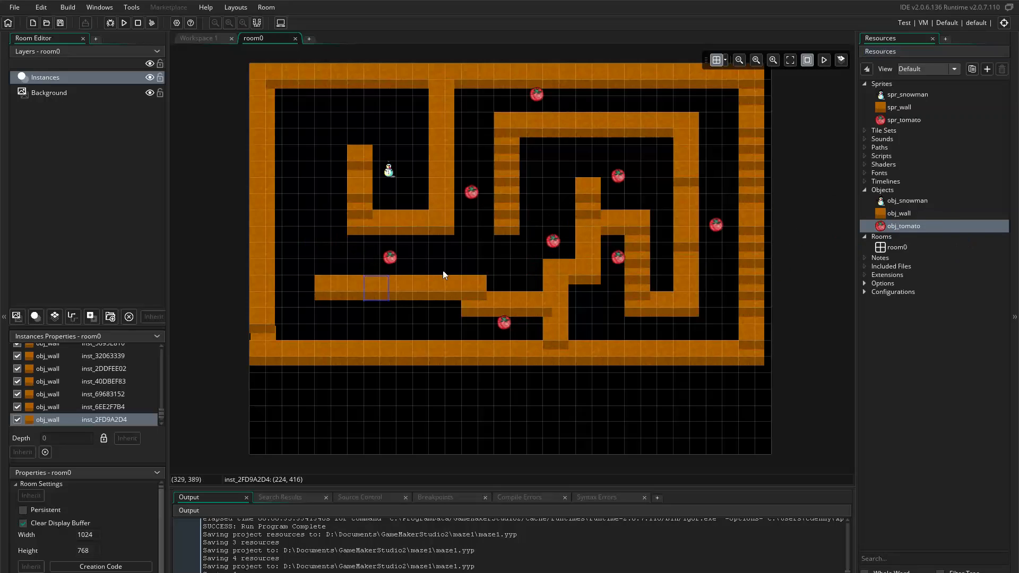
{"action": "left_click_drag", "start_coordinate": [902, 226], "coordinate": [292, 257]}
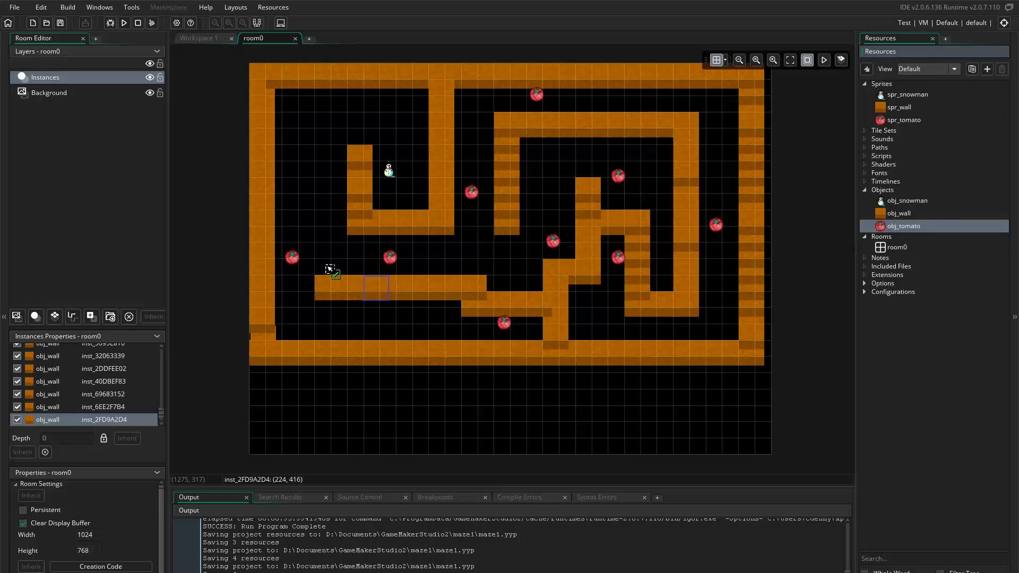
{"action": "left_click_drag", "start_coordinate": [887, 228], "coordinate": [292, 176]}
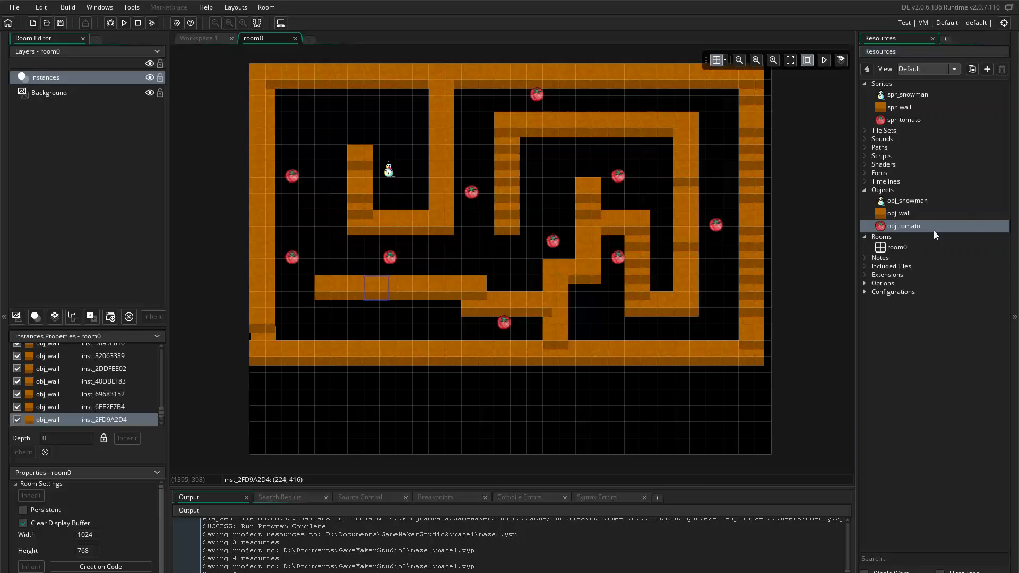
{"action": "left_click_drag", "start_coordinate": [906, 227], "coordinate": [308, 110]}
{"action": "left_click_drag", "start_coordinate": [906, 230], "coordinate": [308, 322]}
{"action": "left_click_drag", "start_coordinate": [888, 226], "coordinate": [406, 110]}
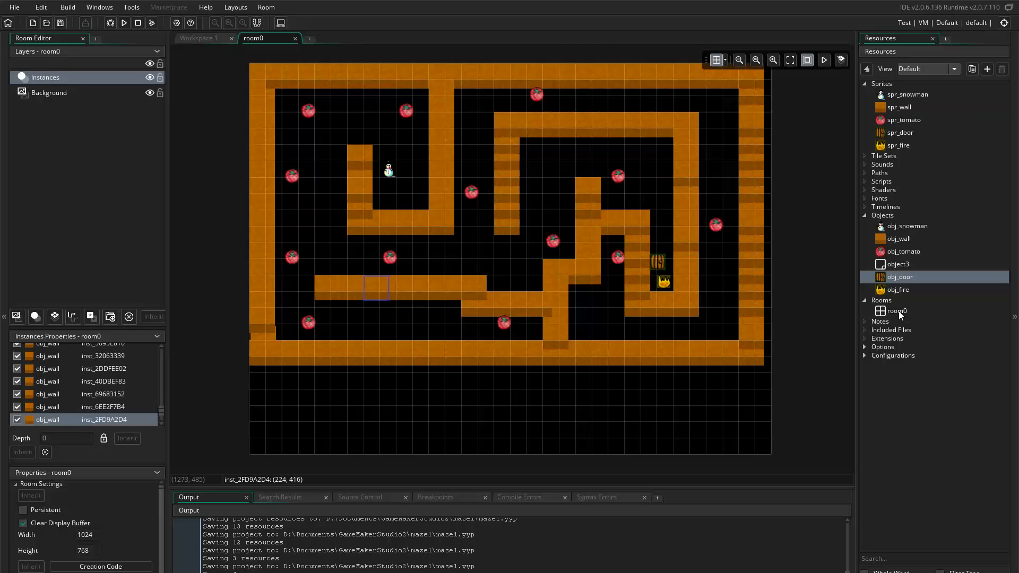
- Create a new room in the project
{"action": "right_click", "coordinate": [880, 301]}
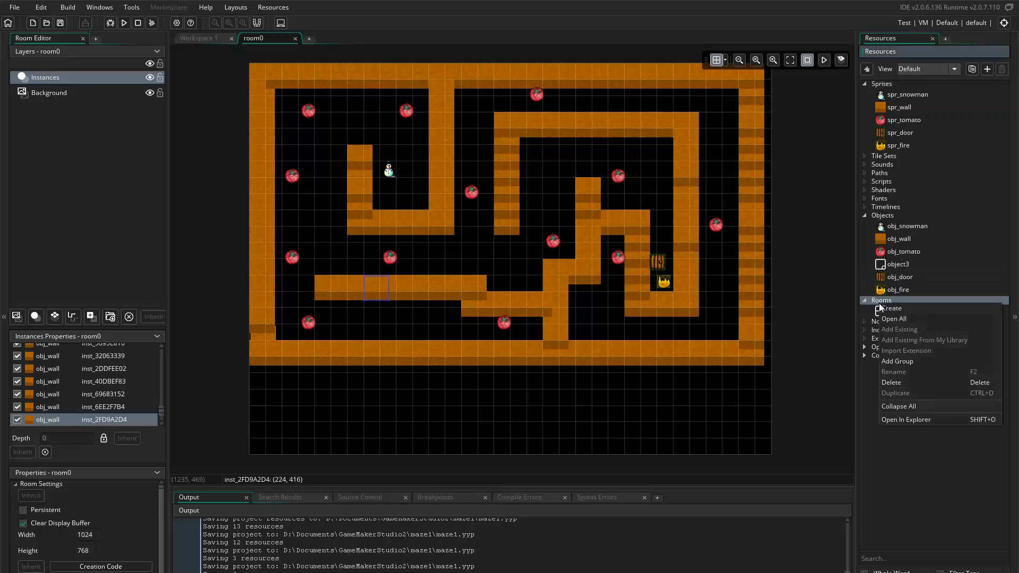
{"action": "left_click", "coordinate": [906, 312]}
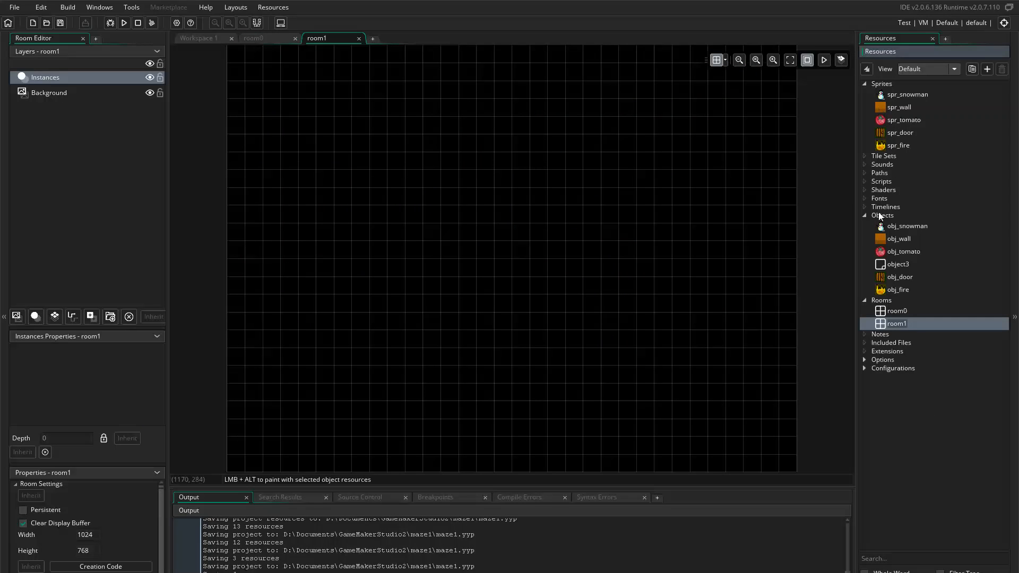
- Paint a rough, broken outline of obj_wall blocks in the upper-left area of room1 and close that room
{"action": "left_click", "coordinate": [888, 244]}
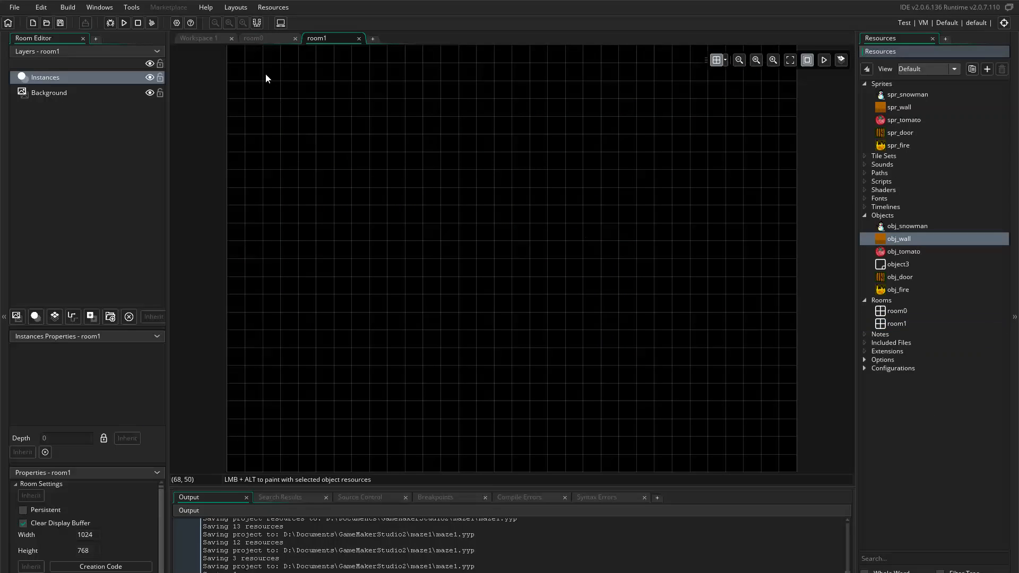
{"action": "left_click_drag", "start_coordinate": [265, 75], "coordinate": [420, 88], "text": "alt"}
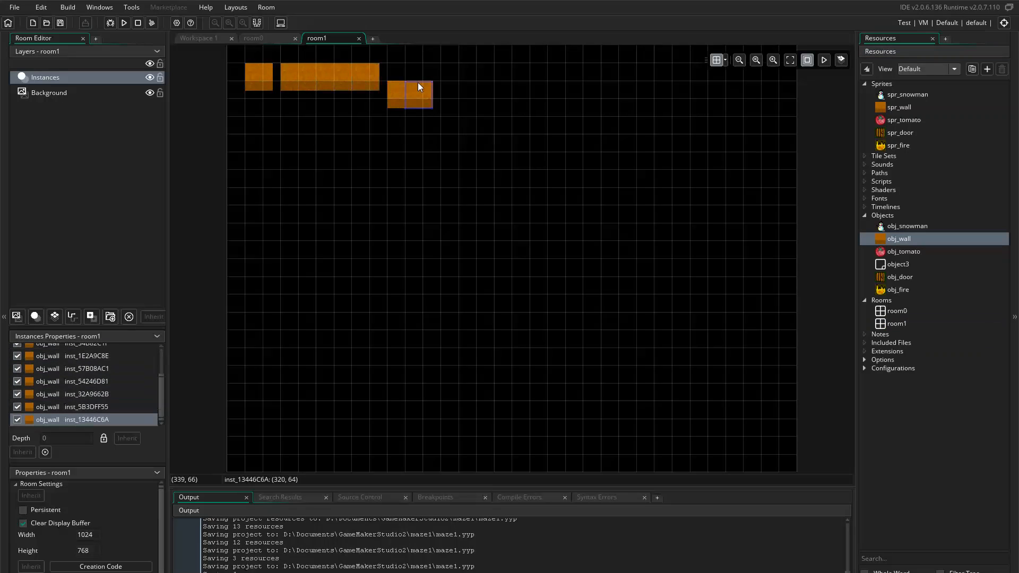
{"action": "left_click", "coordinate": [417, 123], "text": "alt"}
{"action": "left_click", "coordinate": [265, 119], "text": "alt"}
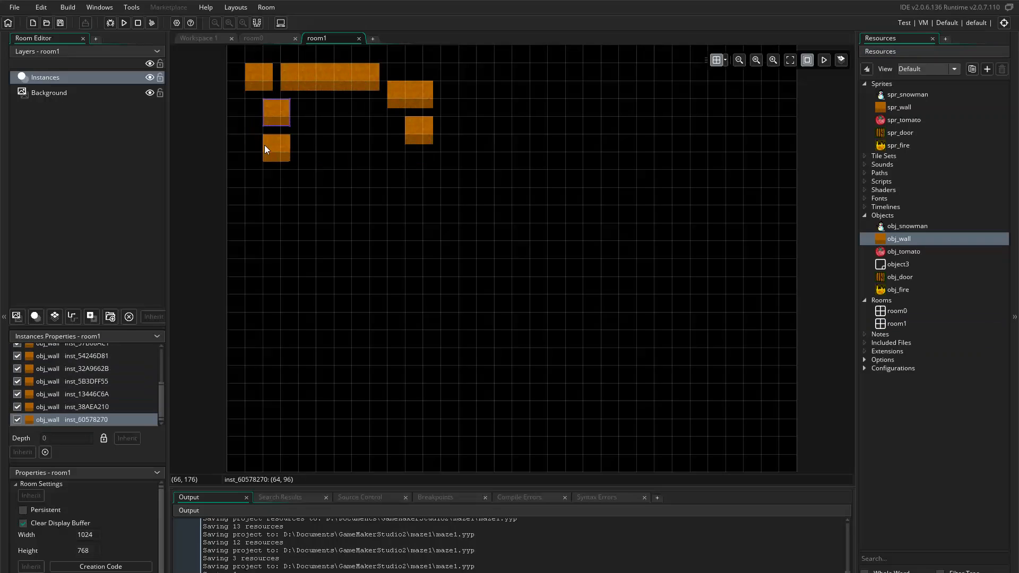
{"action": "mouse_move", "coordinate": [265, 149]}
{"action": "left_mouse_down", "text": "alt"}
{"action": "mouse_move", "coordinate": [277, 189]}
{"action": "mouse_move", "coordinate": [297, 205]}
{"action": "mouse_move", "coordinate": [350, 219]}
{"action": "mouse_move", "coordinate": [374, 214]}
{"action": "left_mouse_up", "text": "alt"}
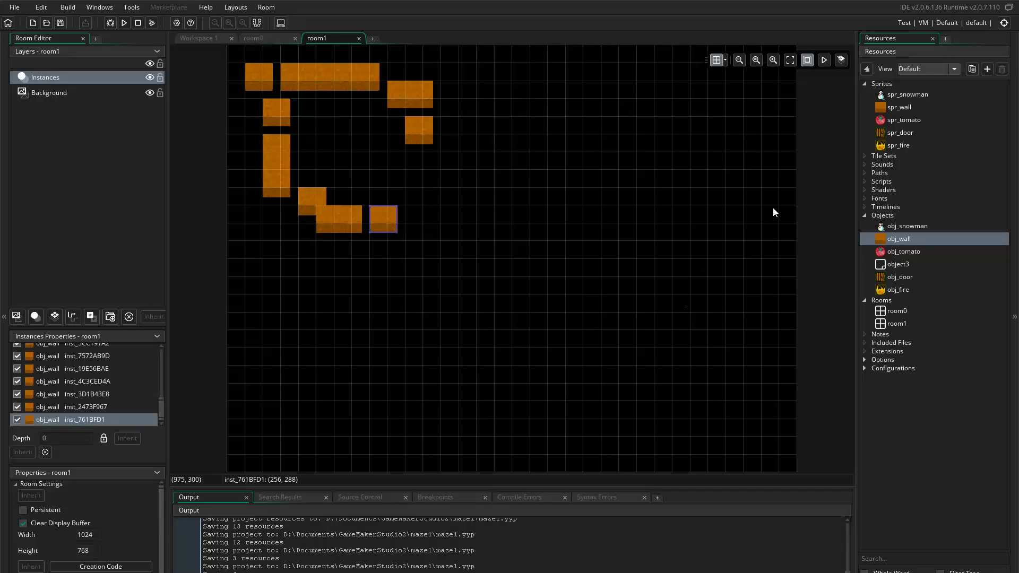
{"action": "left_click", "coordinate": [804, 161]}
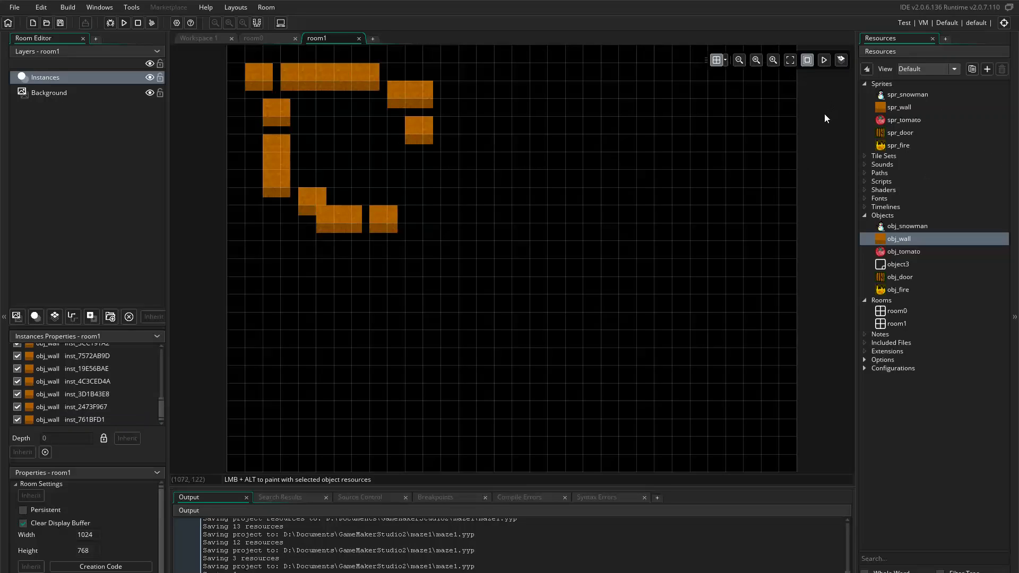
{"action": "left_click", "coordinate": [359, 38]}
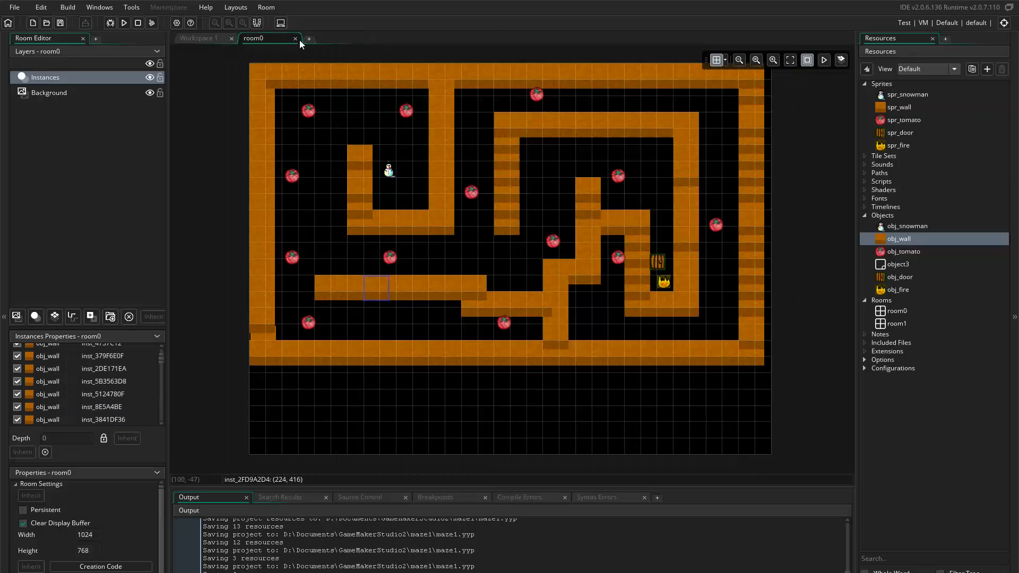